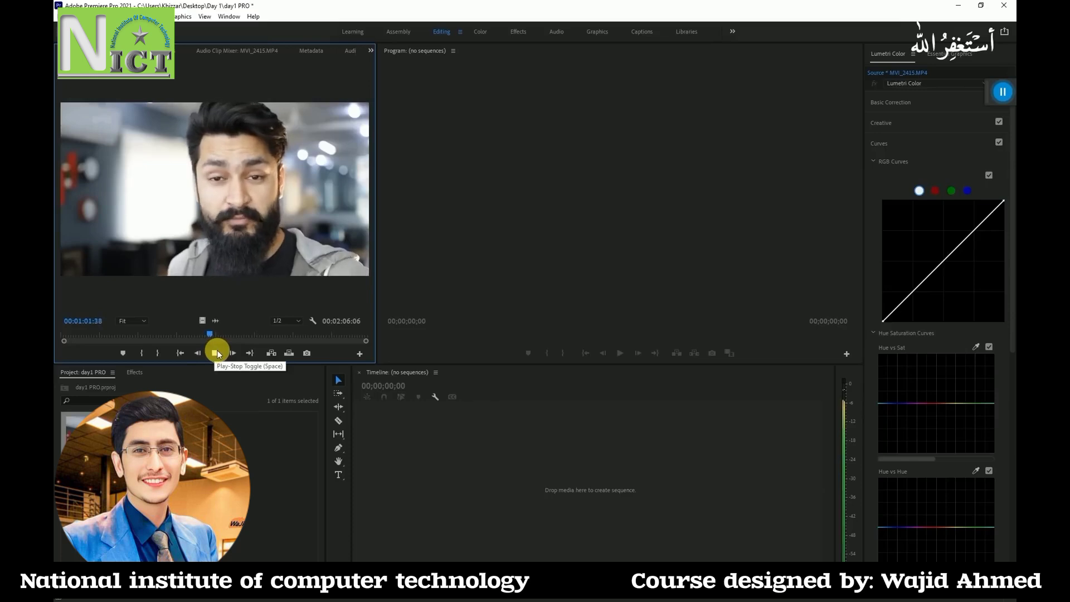
Step: Pause the source clip and try creating a sequence directly from MVI_2415.MP4
{"action": "left_click", "coordinate": [217, 352]}
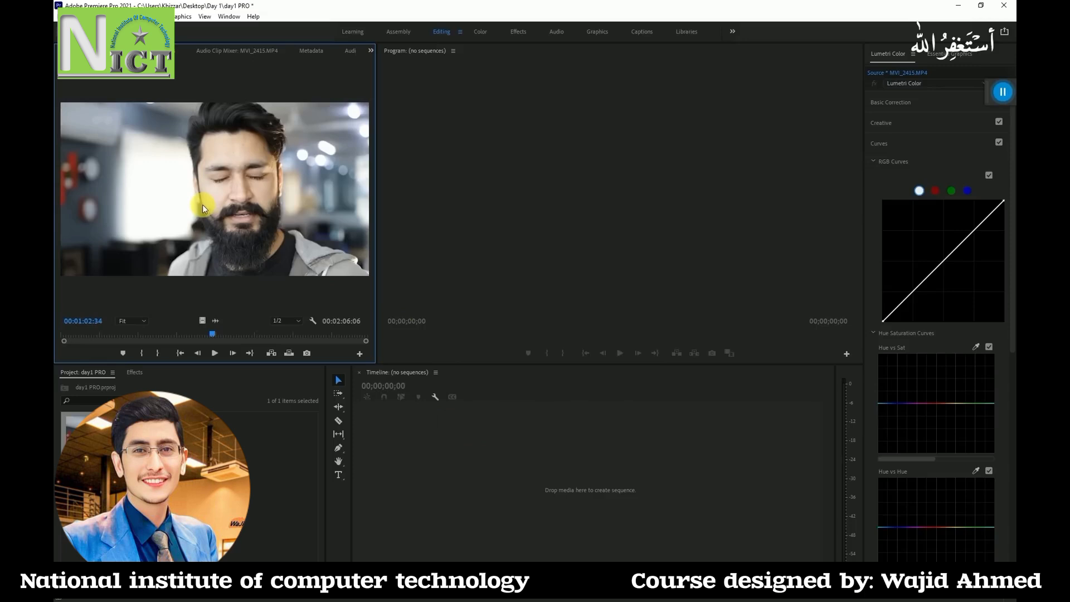
{"action": "left_click_drag", "start_coordinate": [205, 191], "coordinate": [440, 450]}
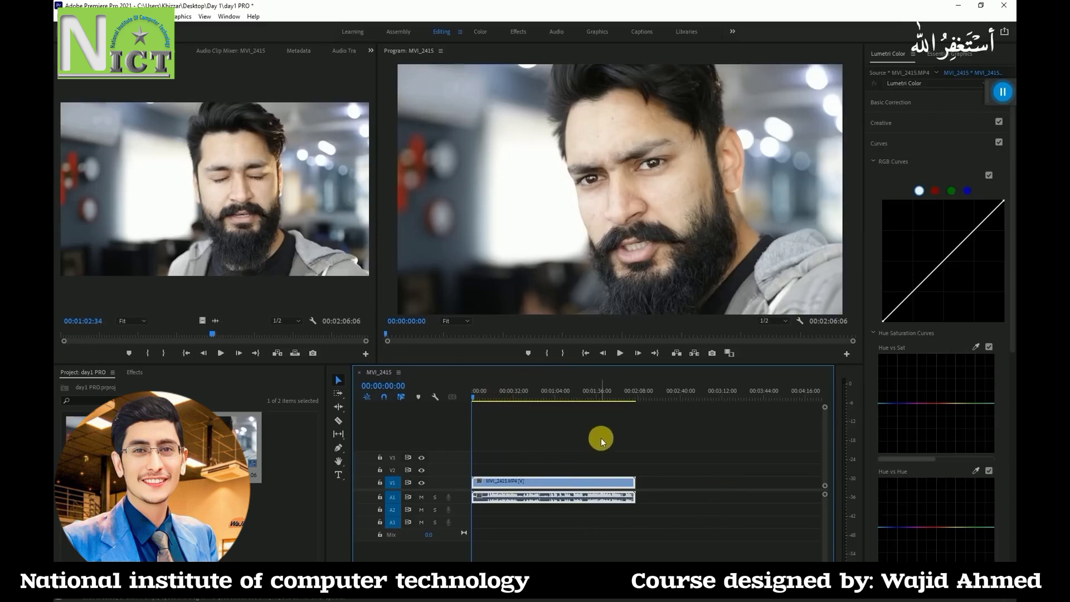
{"action": "key", "text": "ctrl+z"}
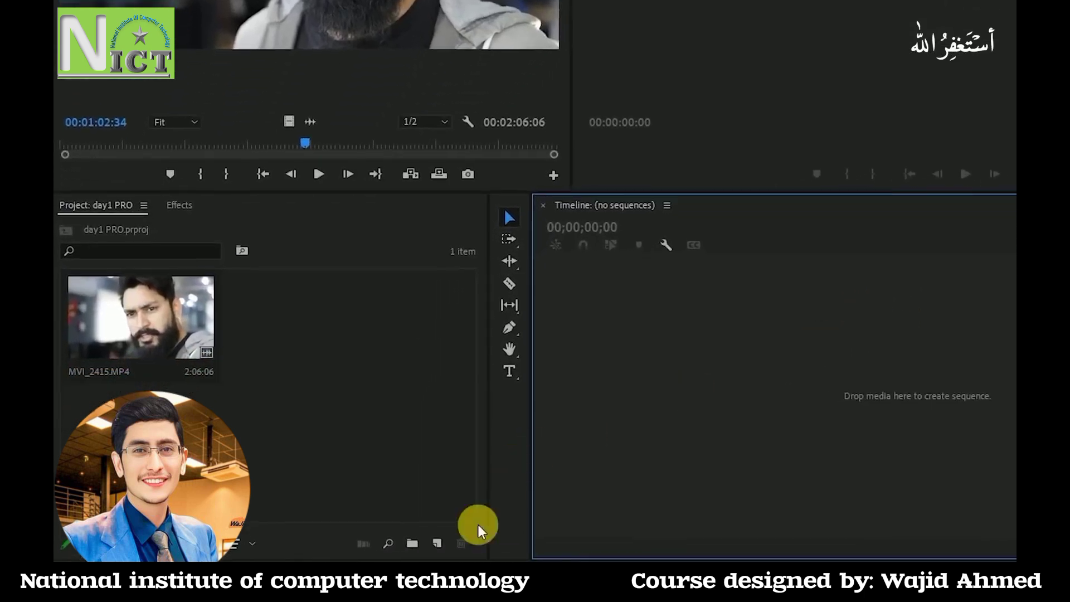
Step: Start a new sequence using the DSLR 1080p30 preset from the Digital SLR 1080p presets
{"action": "left_click", "coordinate": [438, 543]}
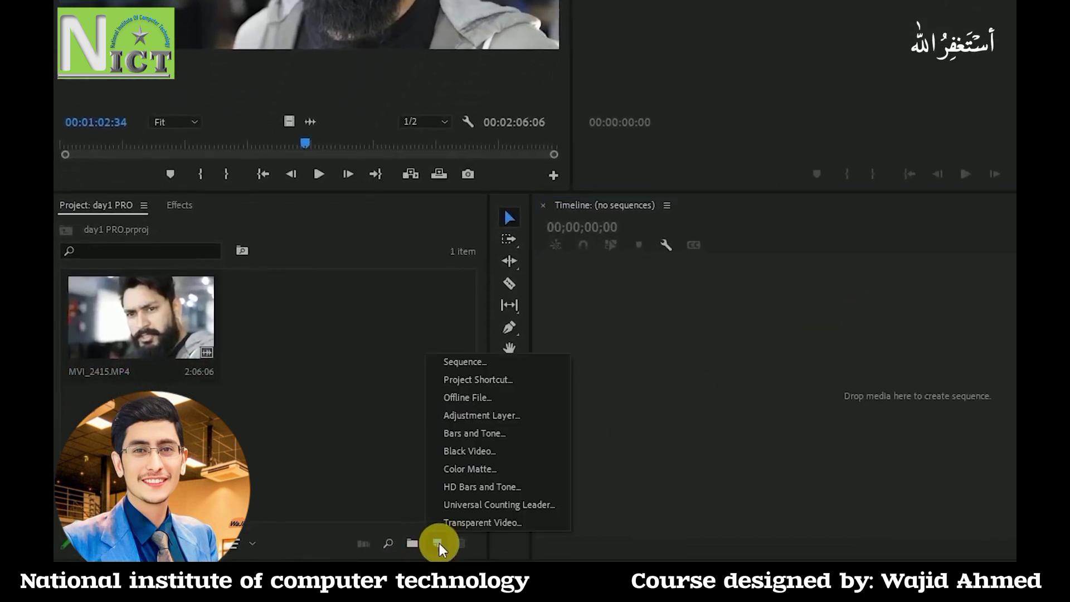
{"action": "left_click", "coordinate": [476, 368]}
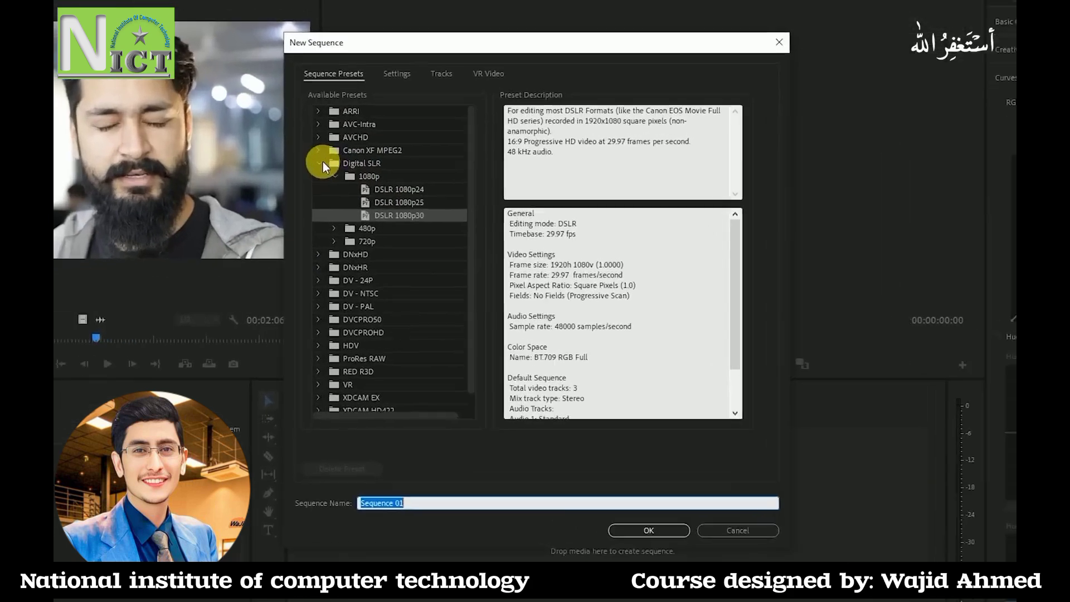
{"action": "left_click", "coordinate": [379, 205]}
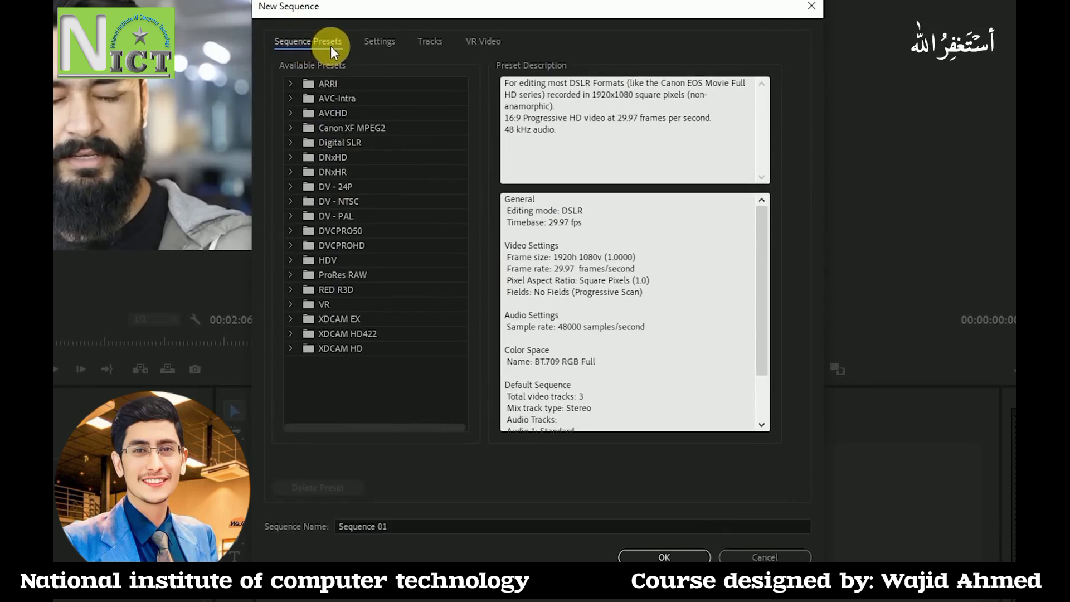
{"action": "left_click", "coordinate": [292, 141]}
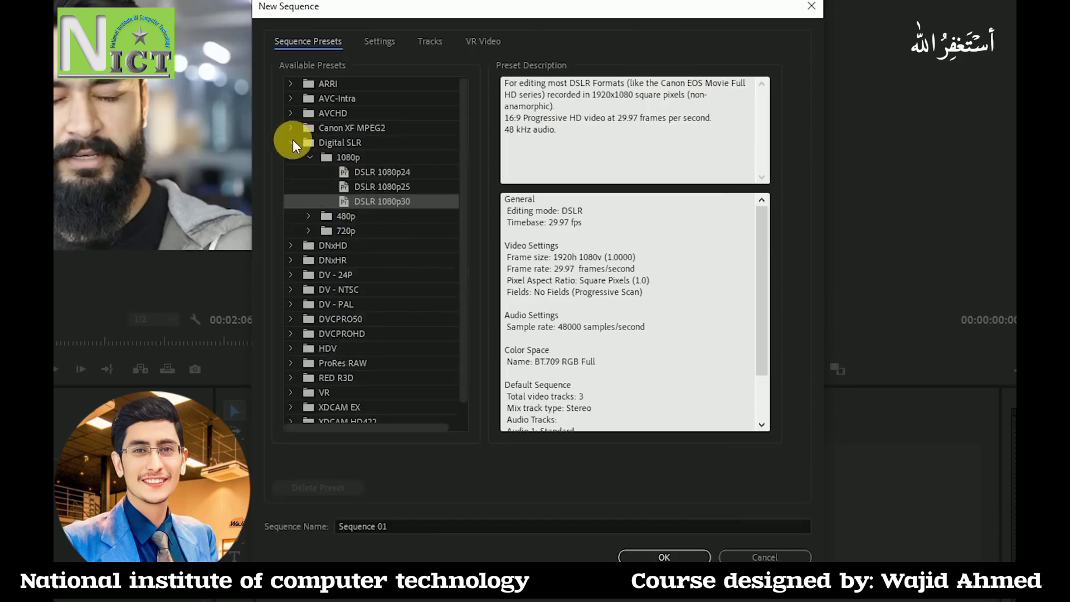
{"action": "left_click", "coordinate": [309, 155]}
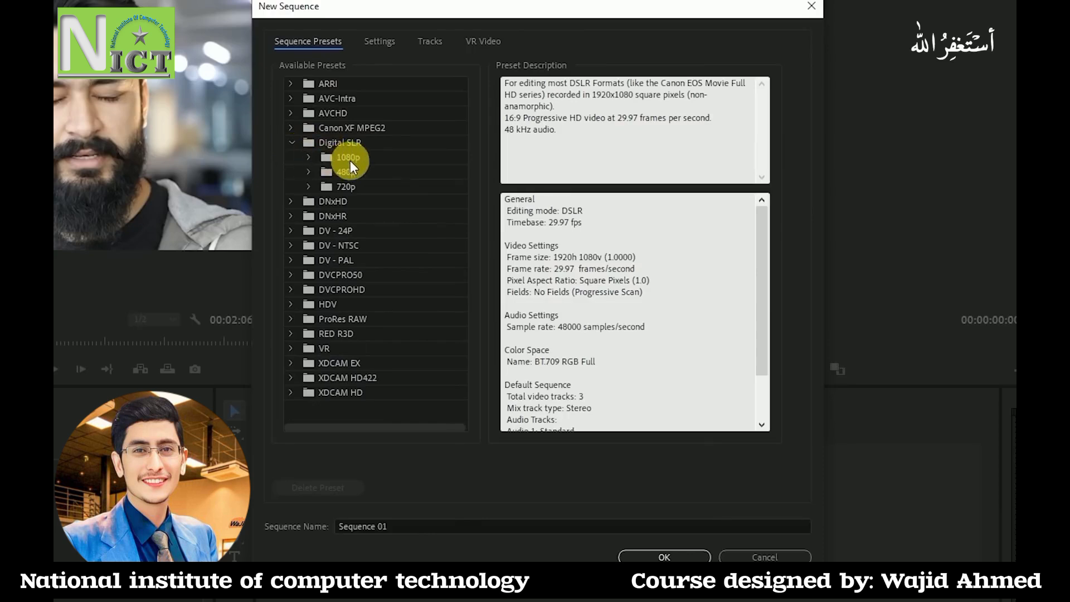
{"action": "left_click", "coordinate": [308, 156]}
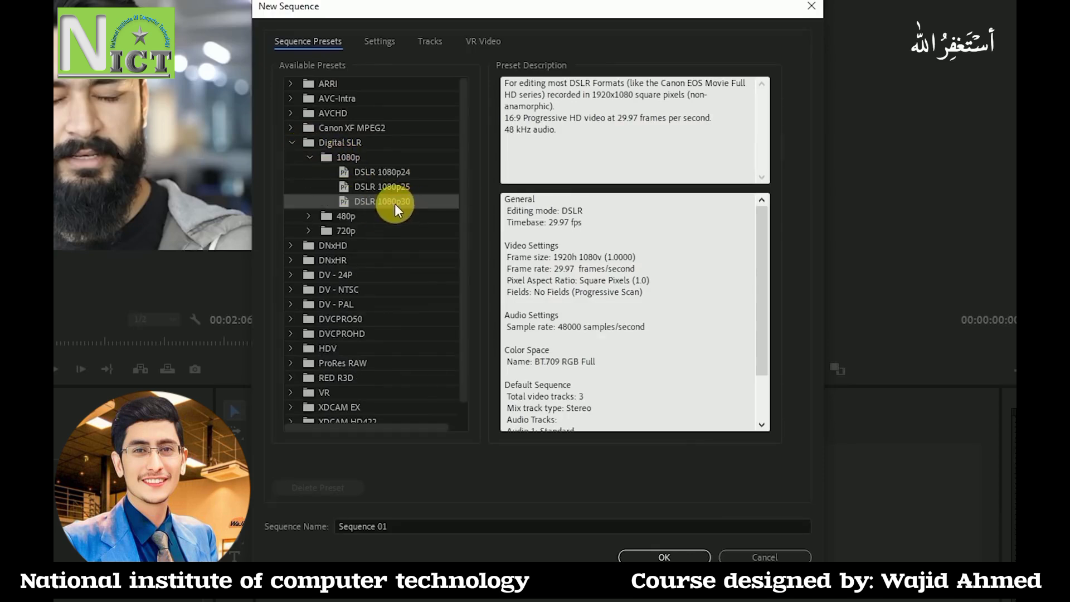
Step: Name the new sequence "Day 1 Timline" and create it
{"action": "left_click", "coordinate": [401, 527]}
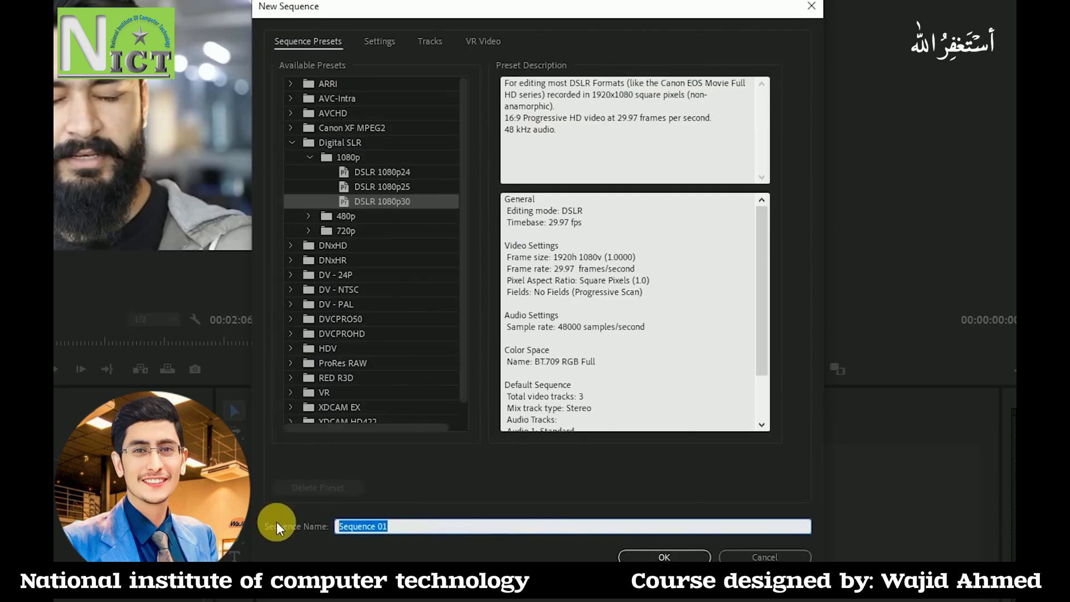
{"action": "type", "text": "Day "}
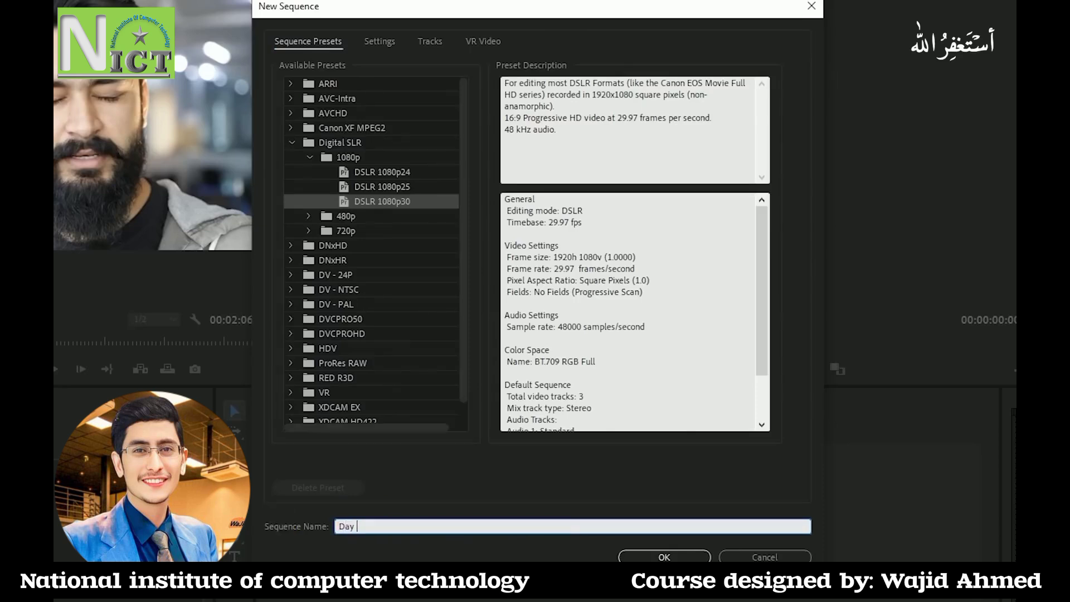
{"action": "type", "text": "1 Timline"}
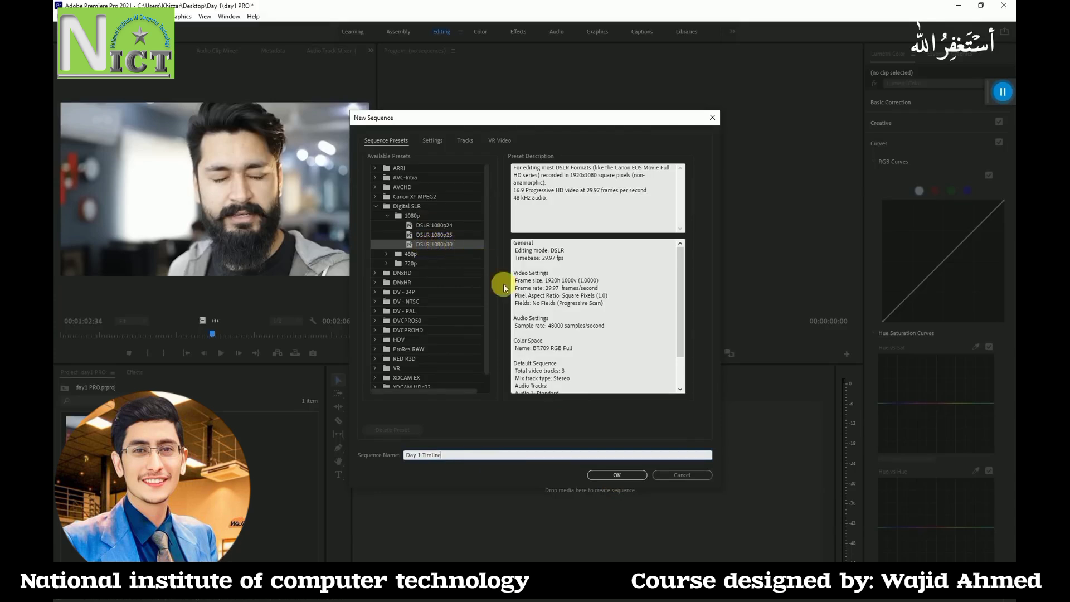
{"action": "left_click", "coordinate": [617, 475]}
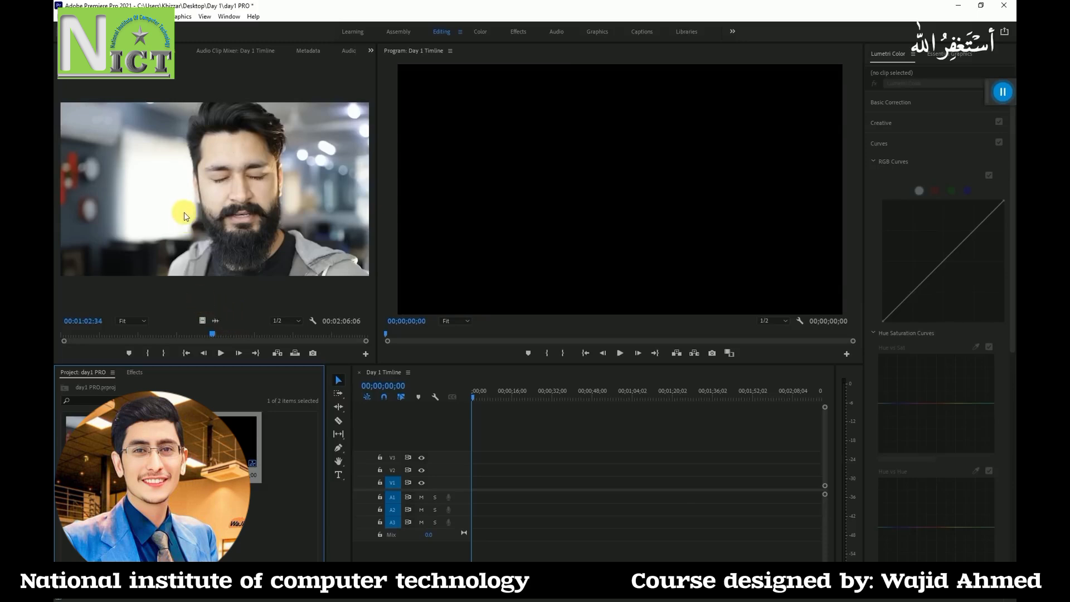
Step: Place the source clip MVI_2415.MP4 at the start of video track V1, keeping the existing sequence settings
{"action": "left_click", "coordinate": [172, 189]}
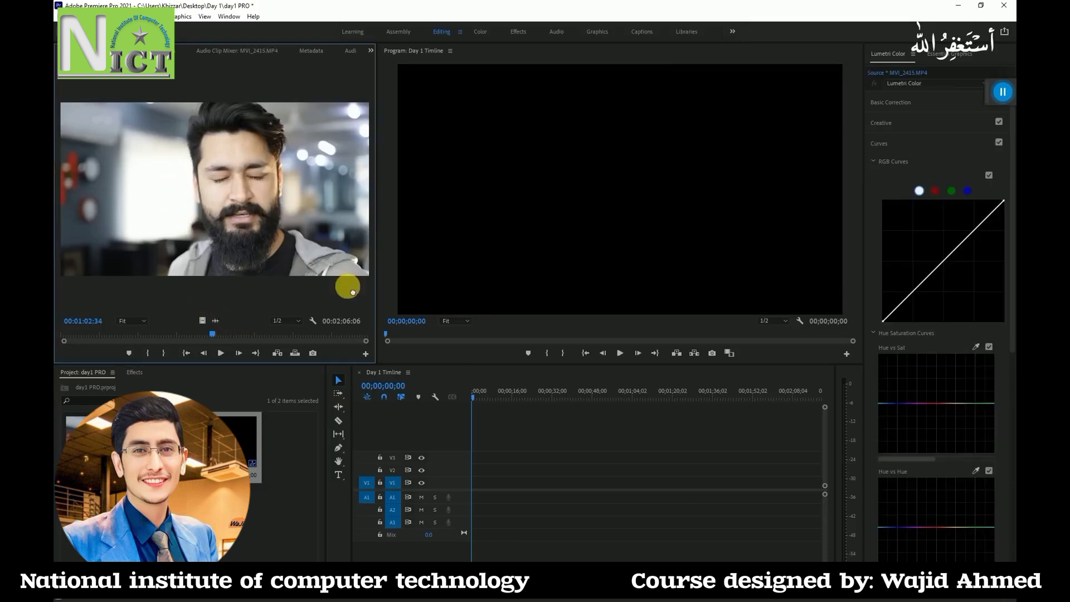
{"action": "left_click_drag", "start_coordinate": [352, 292], "coordinate": [476, 481]}
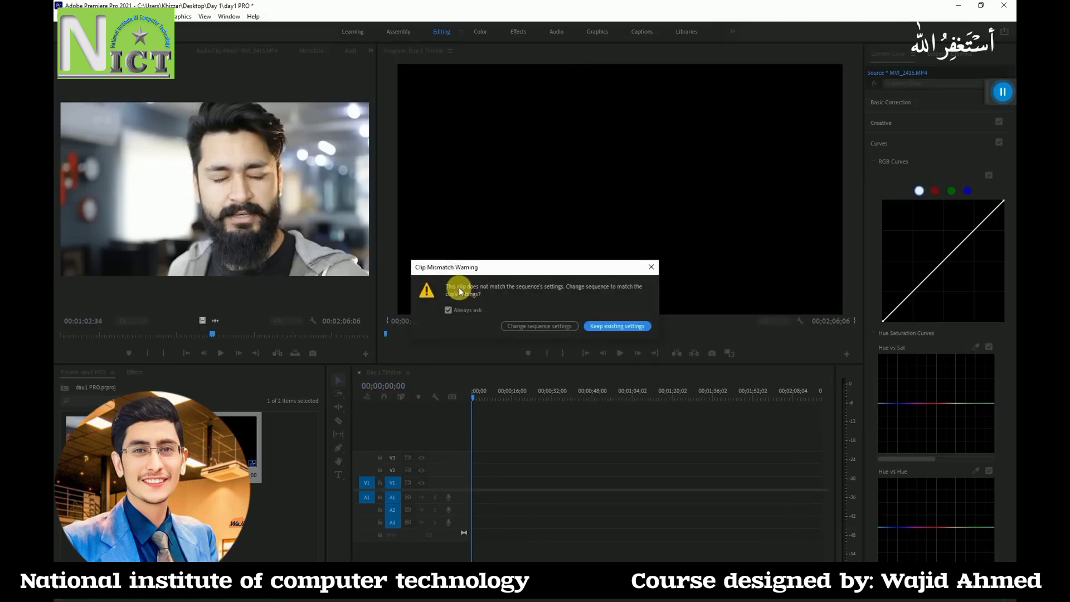
{"action": "left_click", "coordinate": [597, 327]}
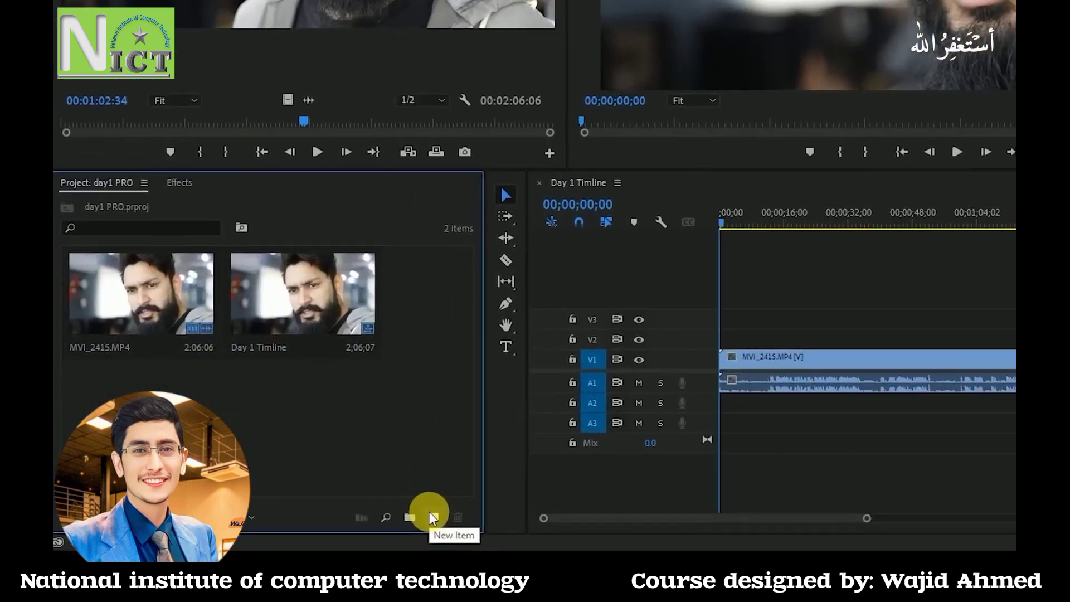
{"action": "left_click", "coordinate": [432, 516]}
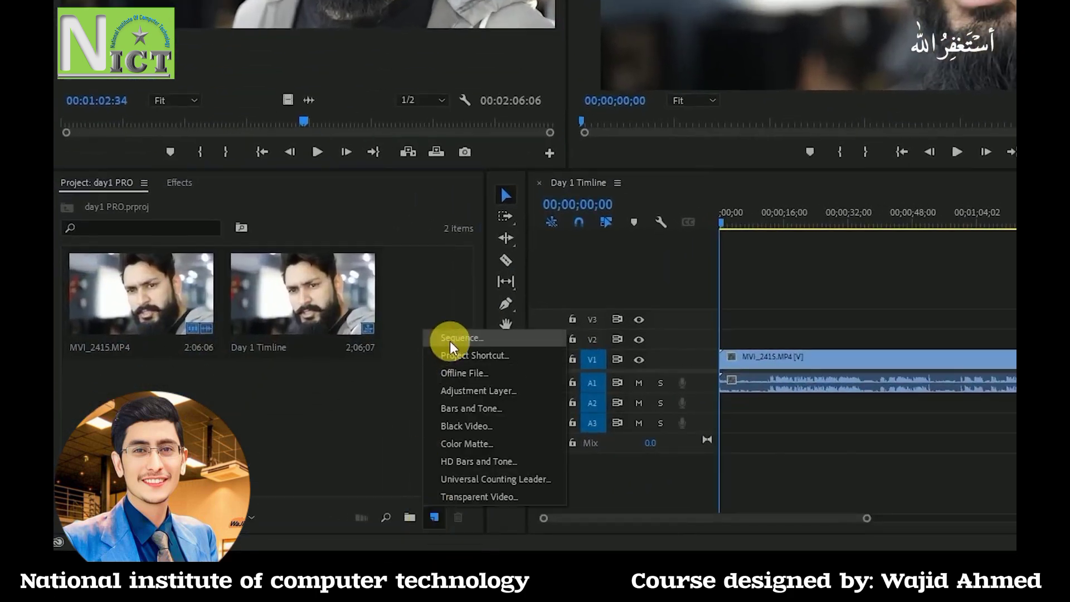
{"action": "left_click", "coordinate": [335, 432]}
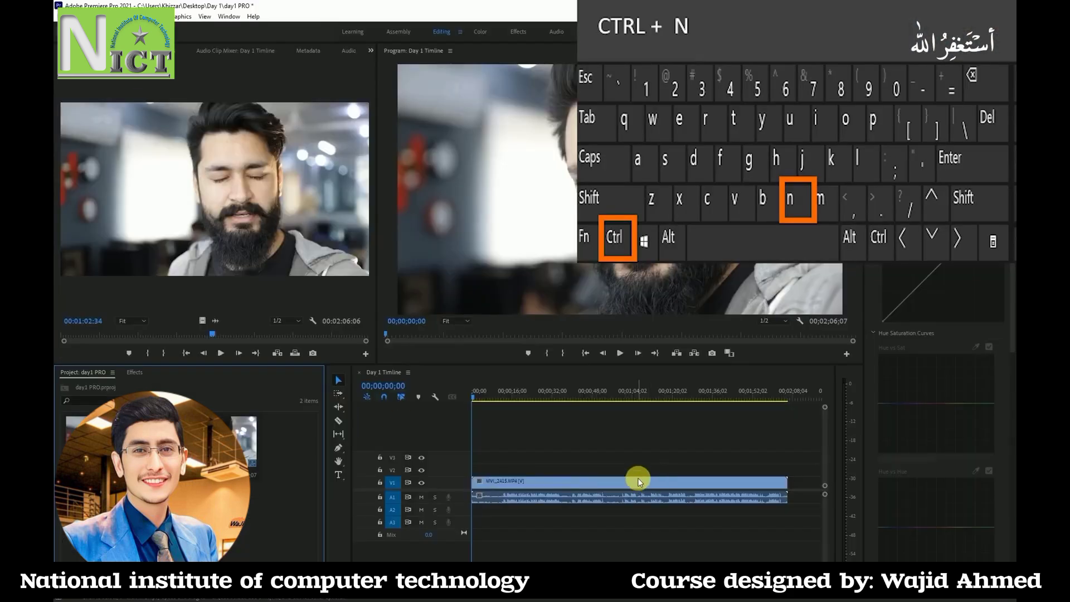
{"action": "key", "text": "ctrl+n"}
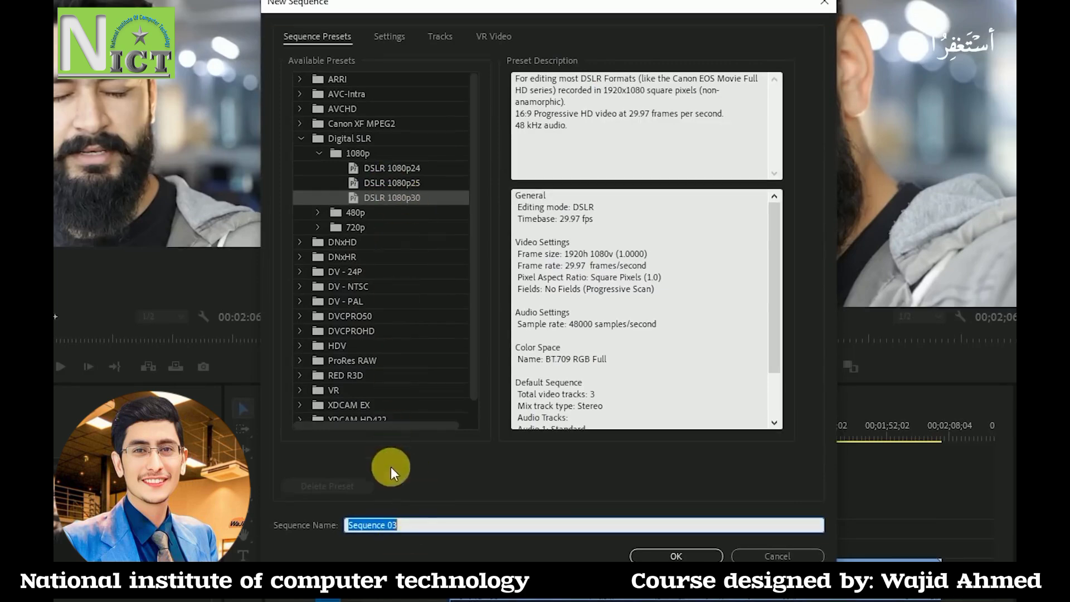
{"action": "left_click", "coordinate": [457, 526]}
{"action": "left_click_drag", "start_coordinate": [390, 526], "coordinate": [290, 534]}
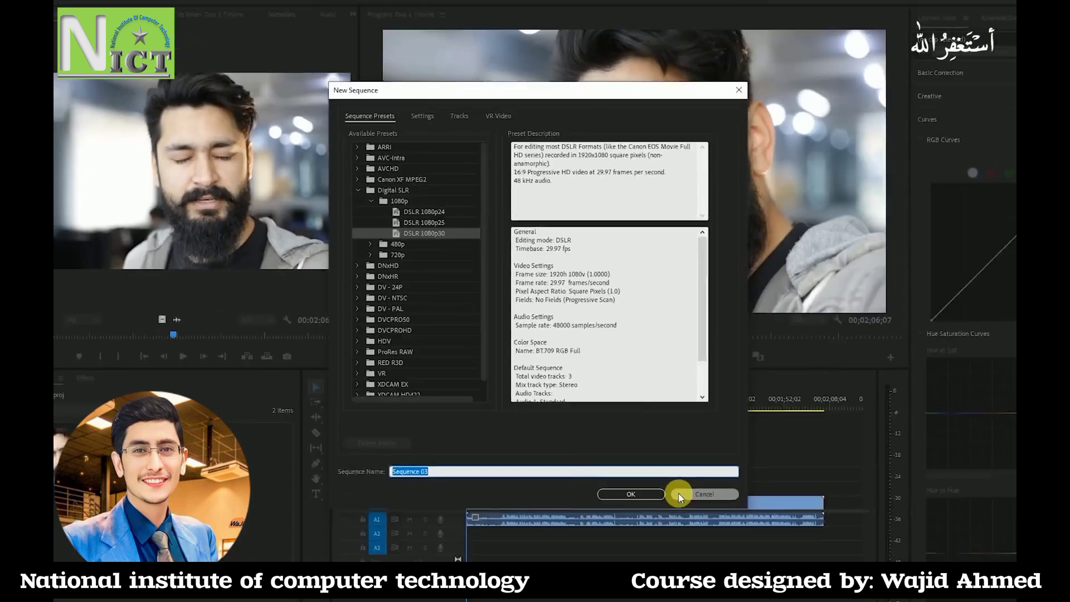
{"action": "left_click", "coordinate": [744, 557]}
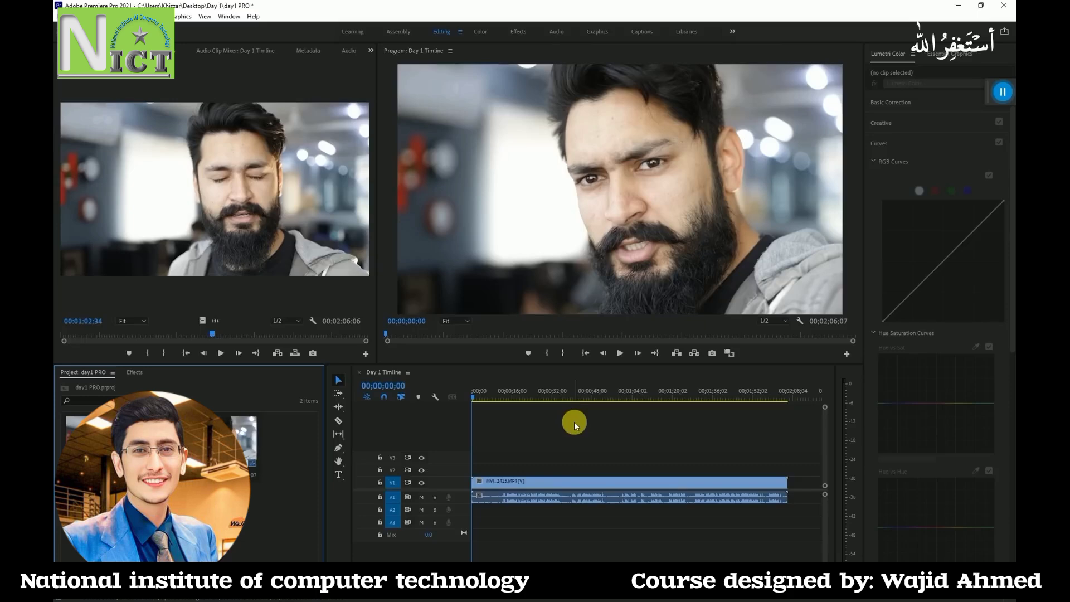
Step: Set the playback resolution of the program preview to 1/2
{"action": "left_click", "coordinate": [508, 335]}
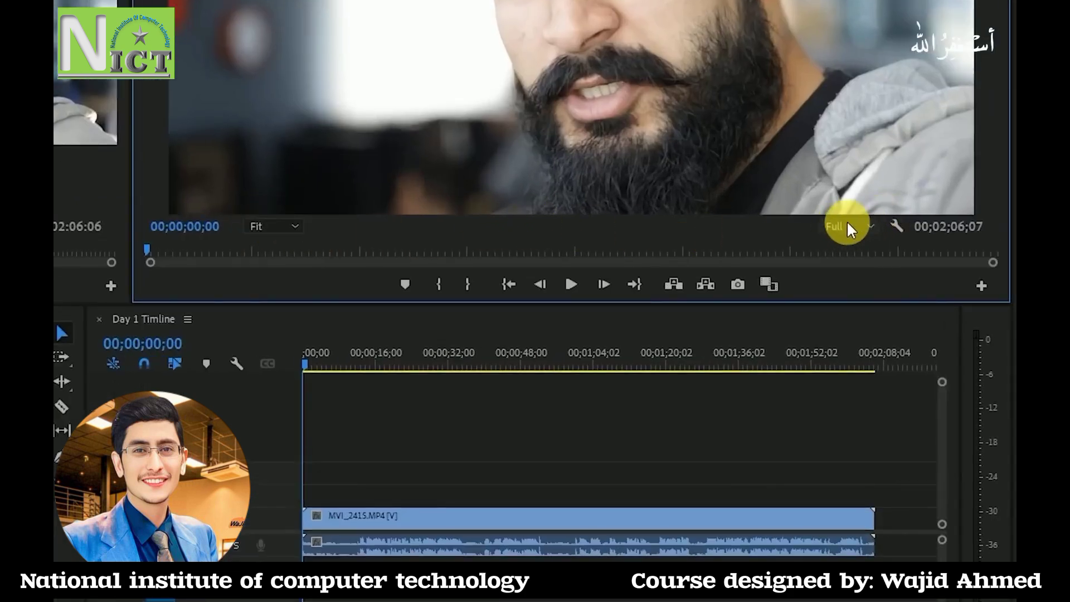
{"action": "left_click", "coordinate": [848, 226]}
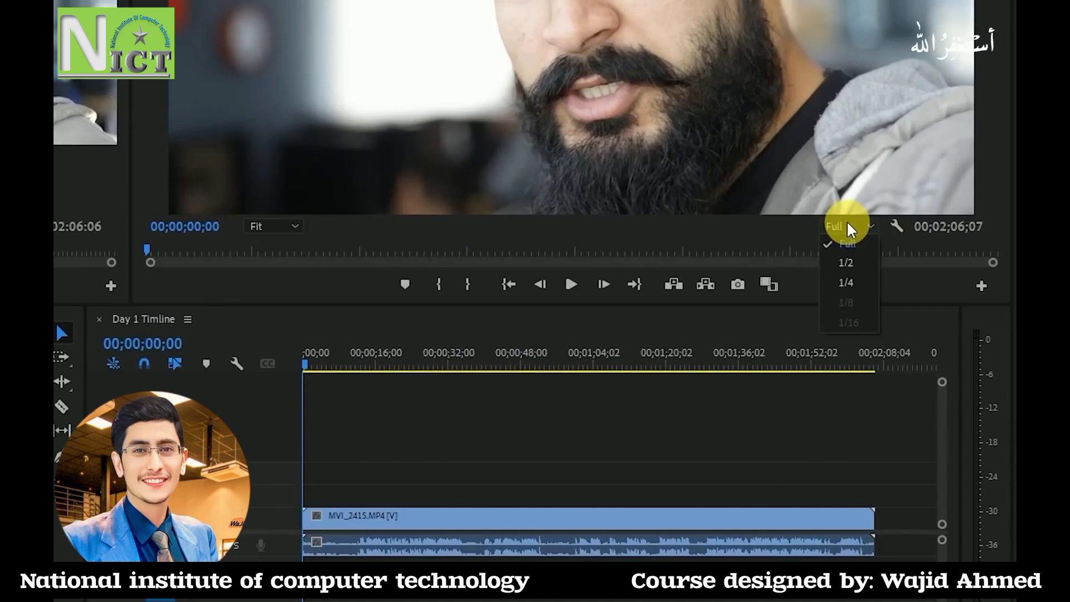
{"action": "left_click", "coordinate": [848, 264]}
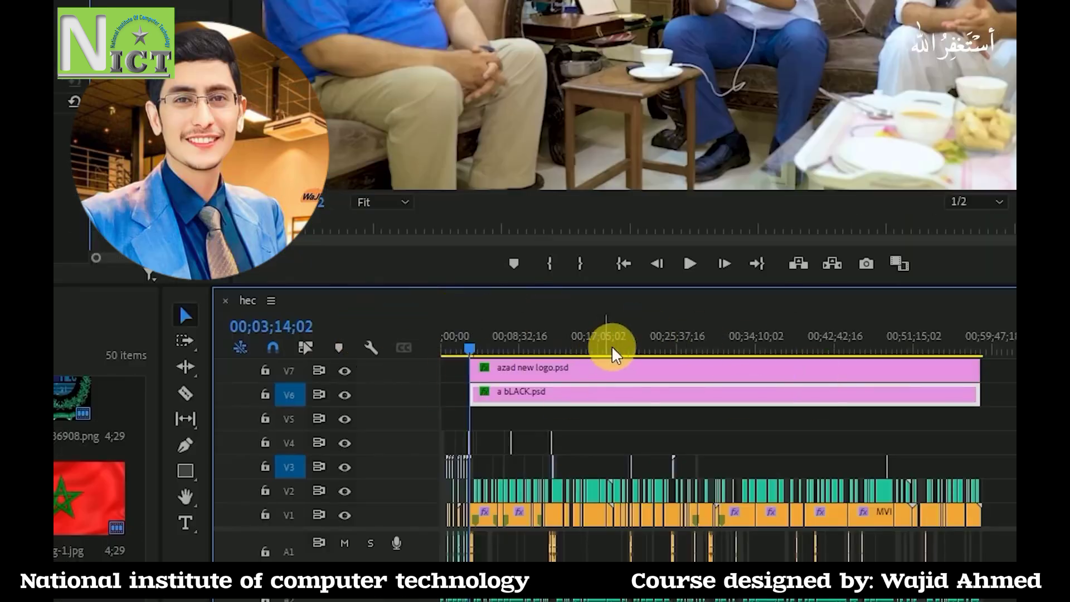
Step: In the HEC_1 project, scrub the hec sequence to 00;57;35;23 and close its timeline
{"action": "left_click_drag", "start_coordinate": [613, 354], "coordinate": [983, 372]}
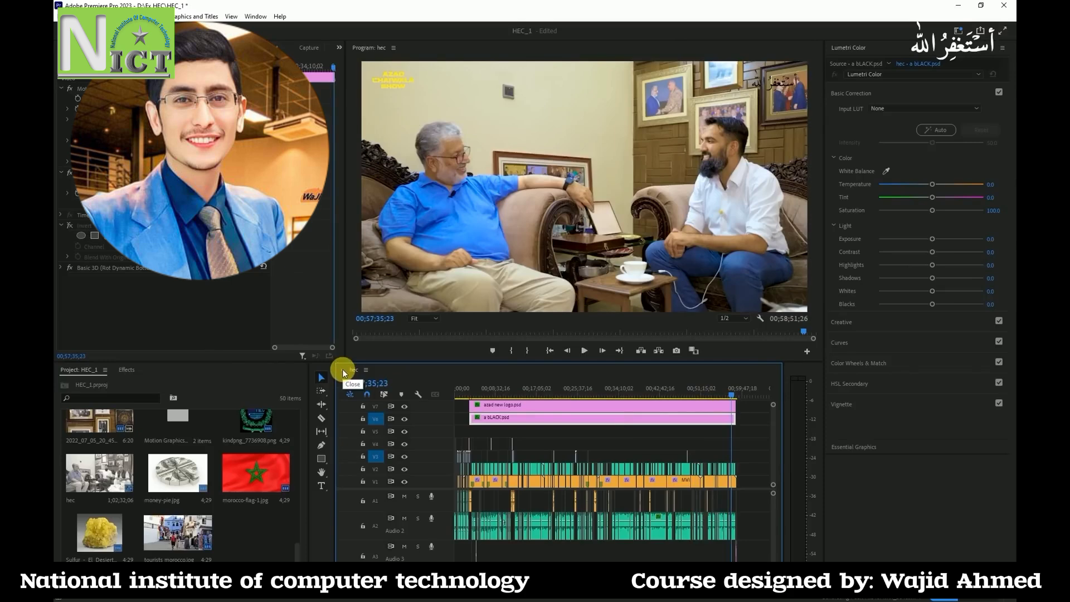
{"action": "left_click", "coordinate": [344, 370]}
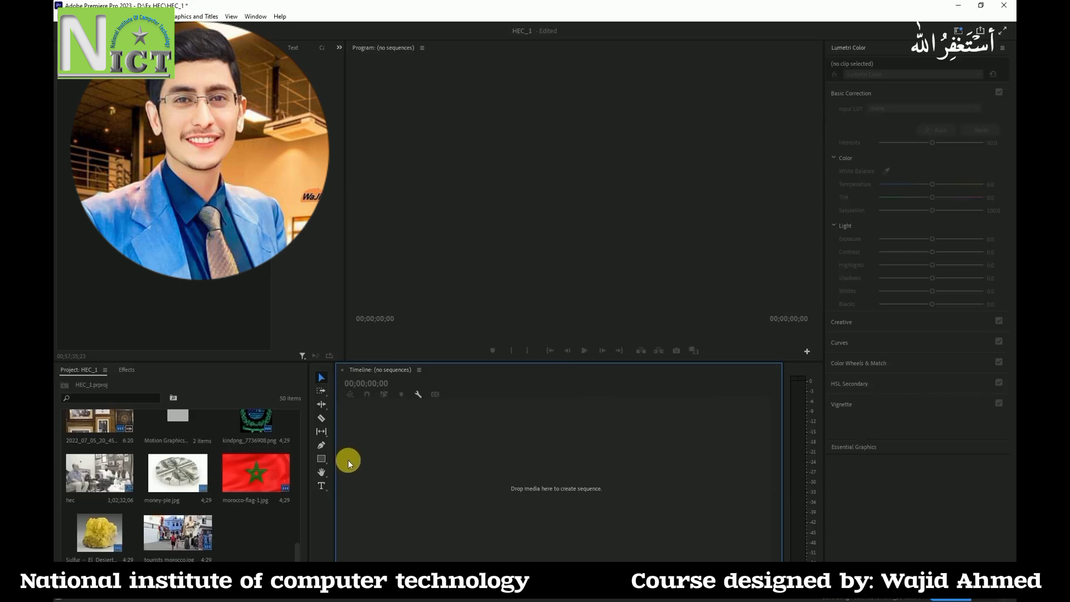
{"action": "left_click", "coordinate": [268, 477]}
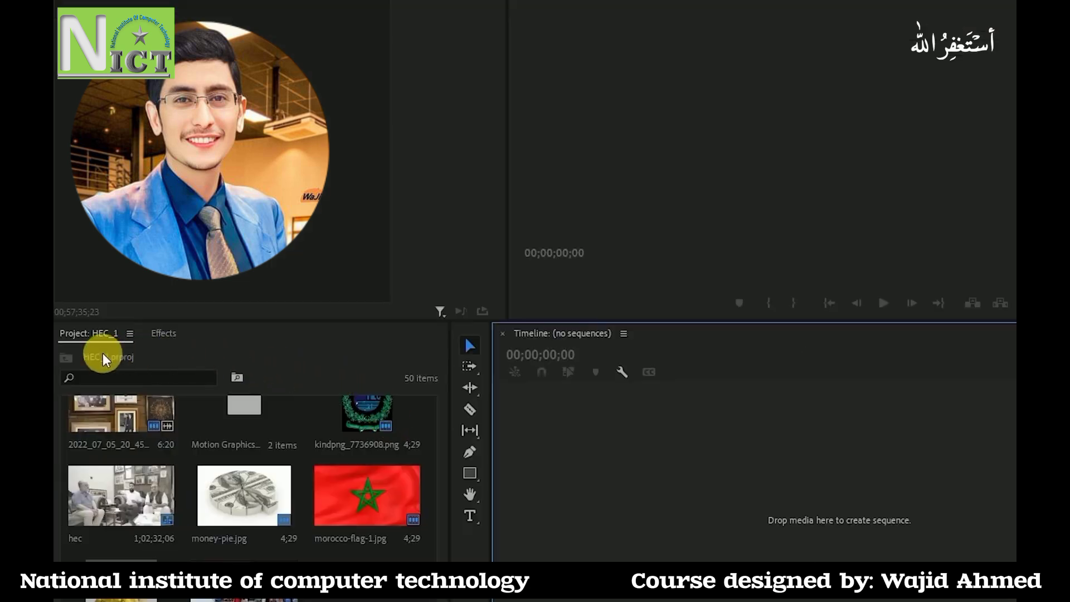
Step: Search the project for "hec", open the hec sequence and scrub its timeline to 00;16;04;04
{"action": "left_click", "coordinate": [129, 381]}
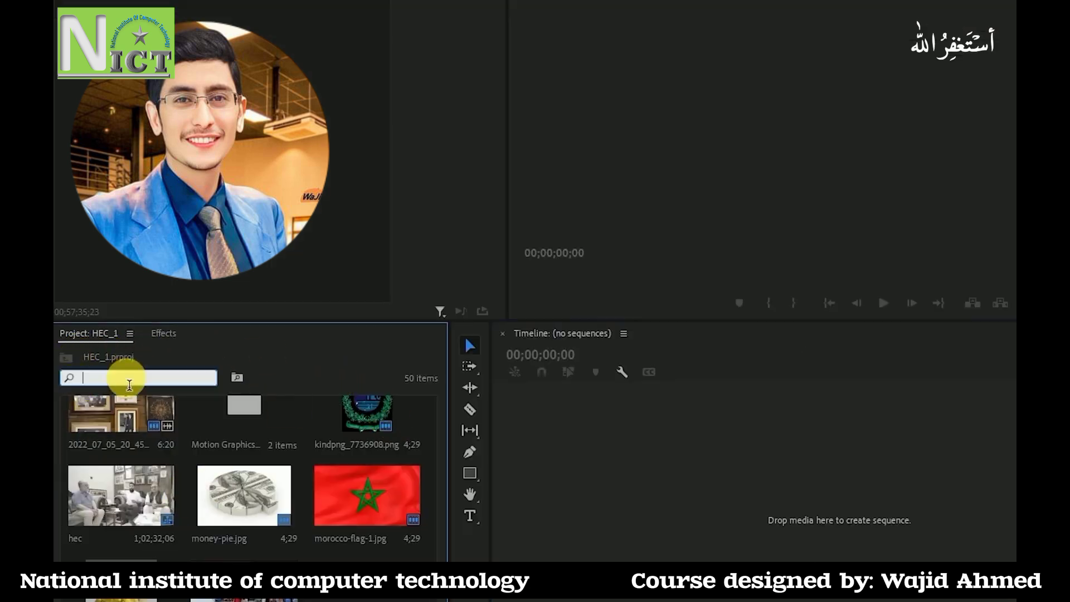
{"action": "type", "text": "hec"}
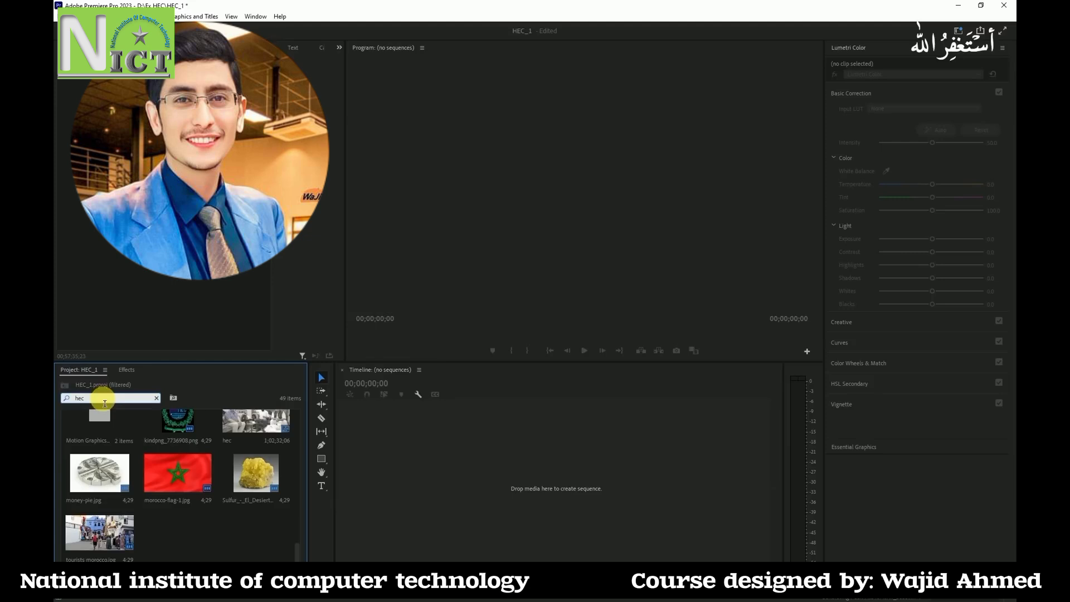
{"action": "key", "text": "Return"}
{"action": "left_click", "coordinate": [105, 430]}
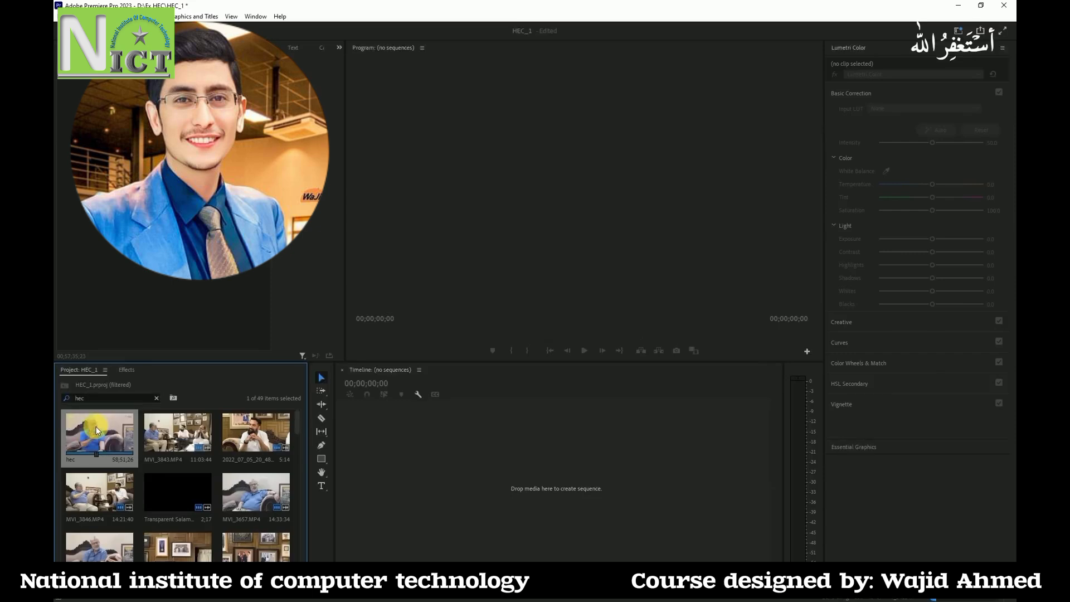
{"action": "double_click", "coordinate": [96, 430]}
{"action": "left_click", "coordinate": [619, 390]}
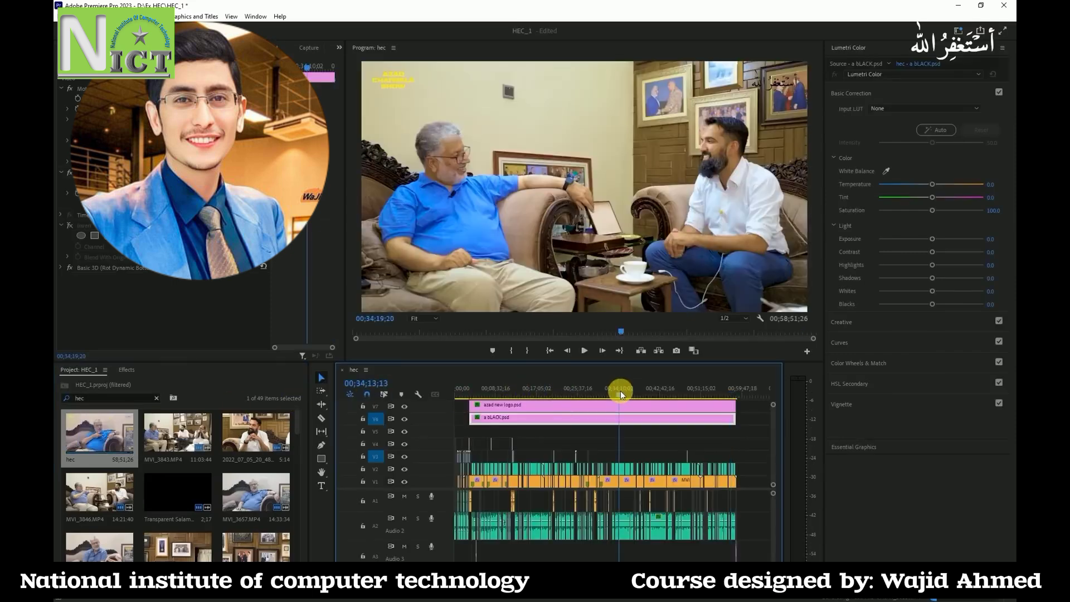
{"action": "left_click_drag", "start_coordinate": [620, 390], "coordinate": [533, 390]}
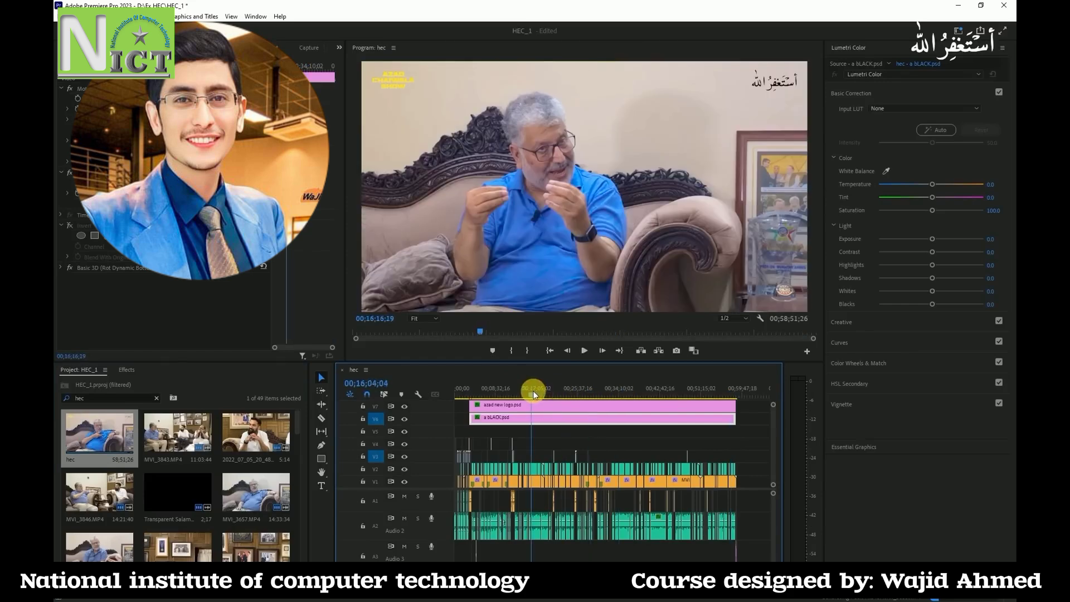
Step: Close the hec sequence, reopen it from the project items and place the playhead at 00;27;20;08
{"action": "left_click", "coordinate": [341, 370]}
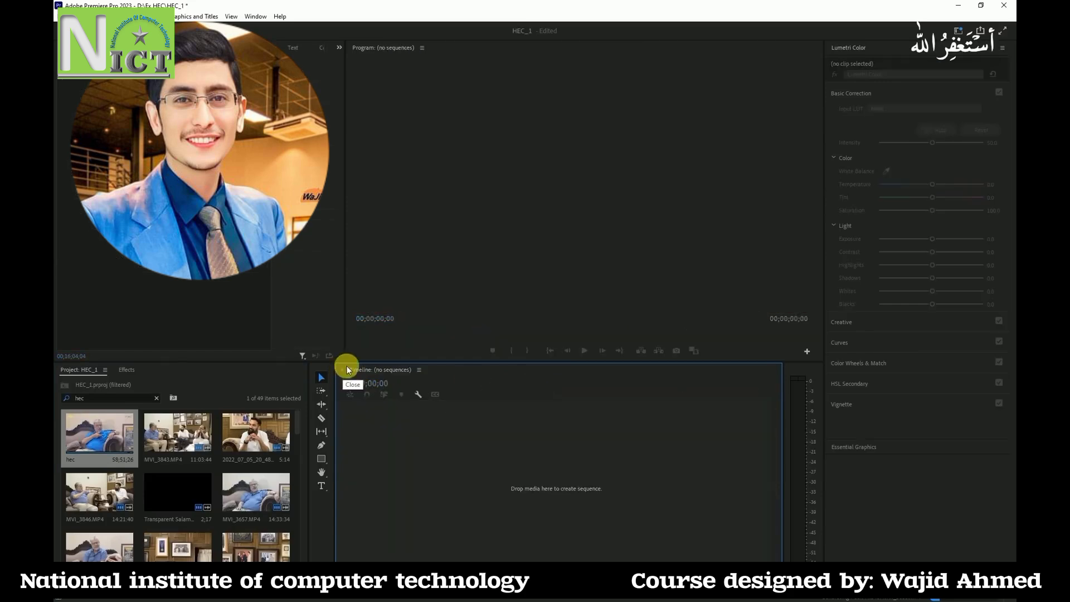
{"action": "double_click", "coordinate": [102, 436]}
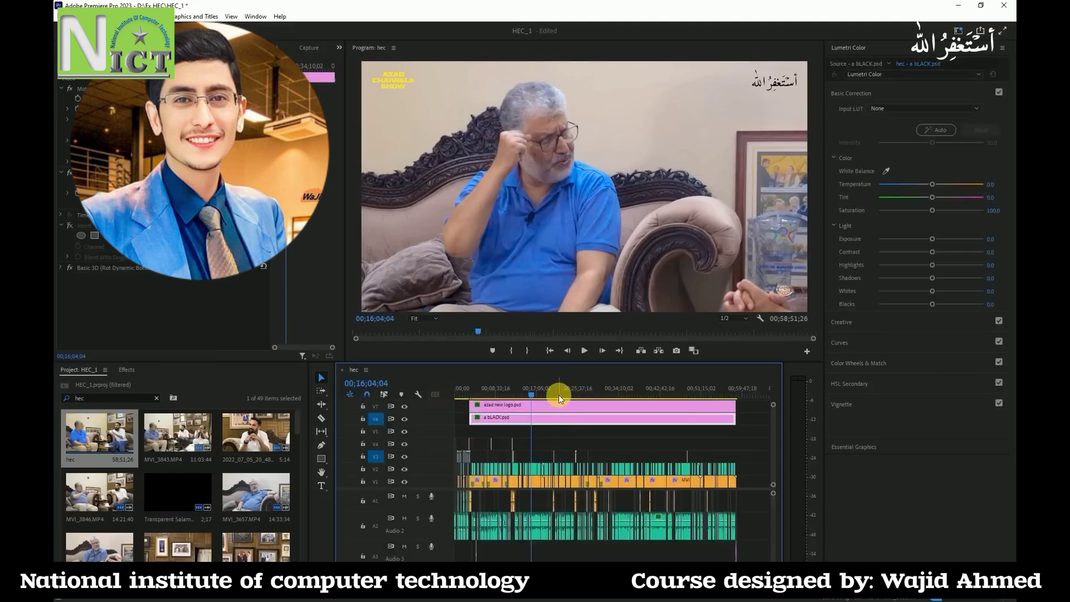
{"action": "left_click", "coordinate": [585, 390]}
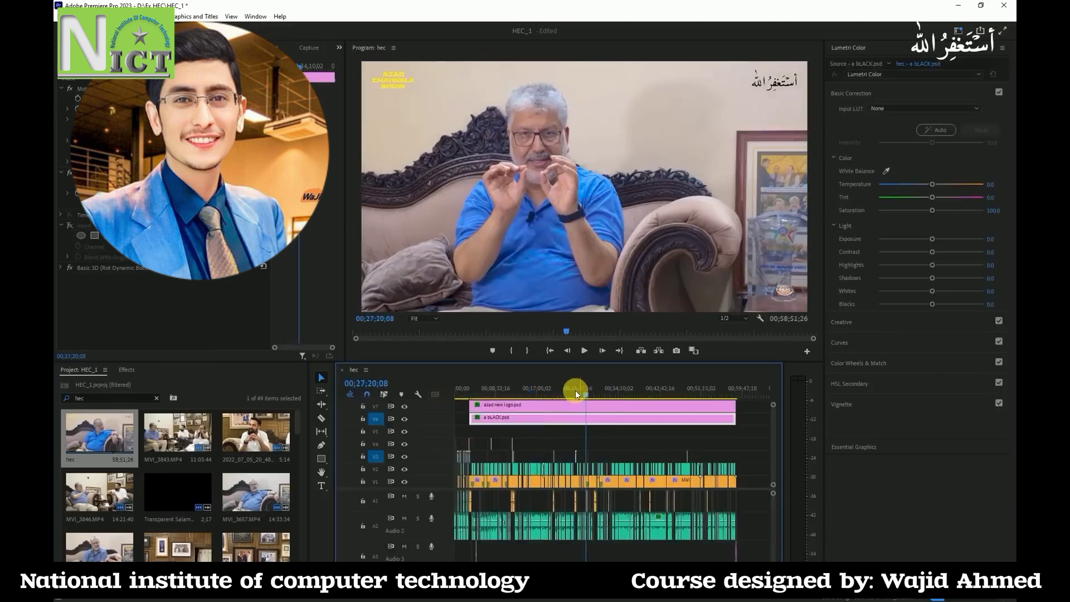
Step: Place the playhead at 00;18;09;11, and close and reopen the hec sequence from the project items
{"action": "left_click", "coordinate": [543, 391]}
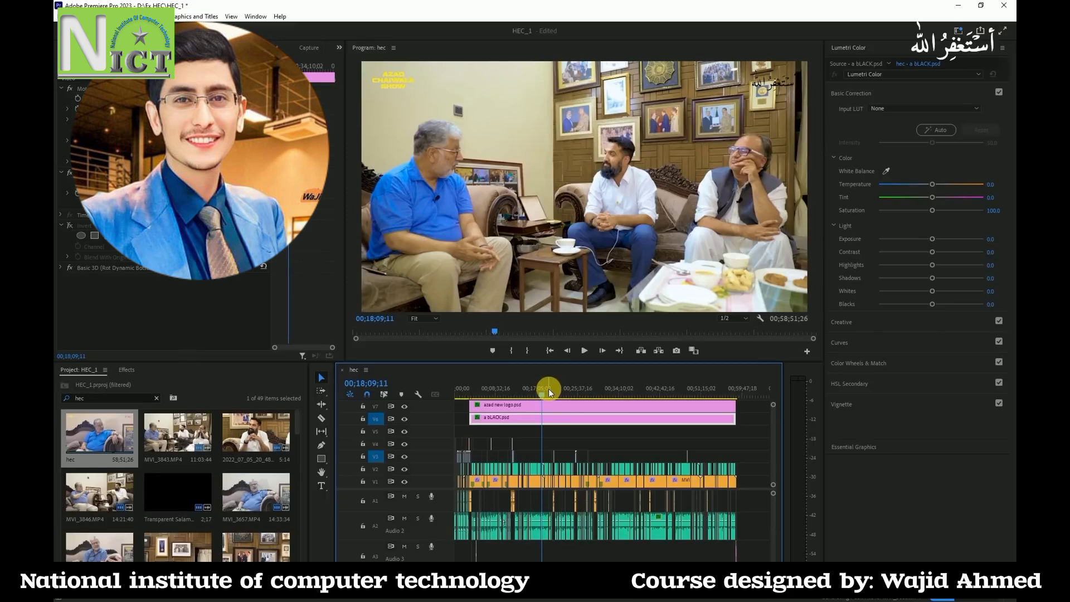
{"action": "left_click", "coordinate": [343, 372]}
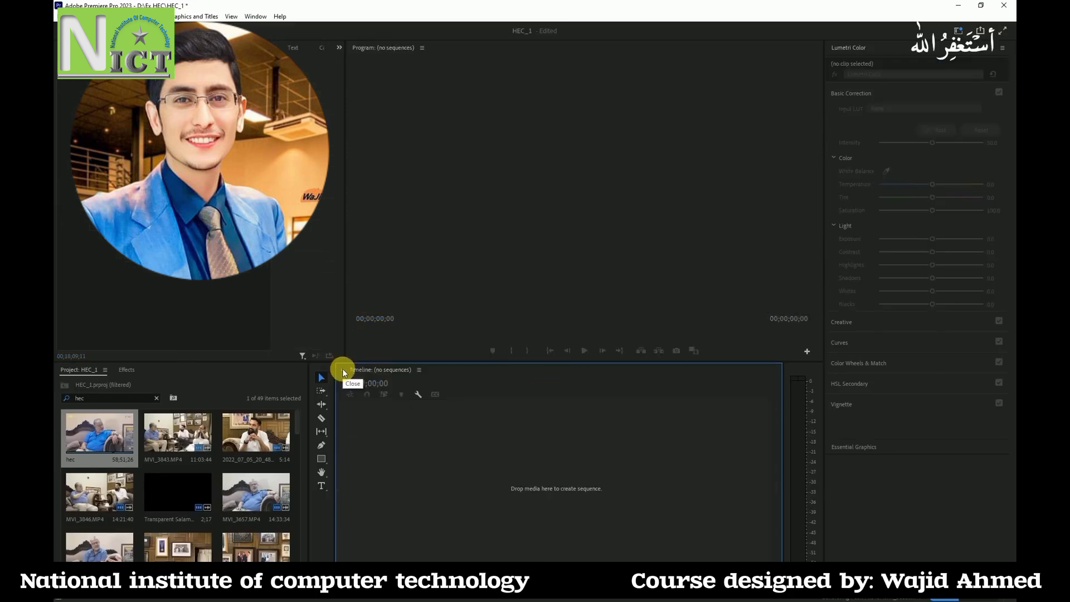
{"action": "left_click", "coordinate": [91, 435]}
{"action": "double_click", "coordinate": [91, 436]}
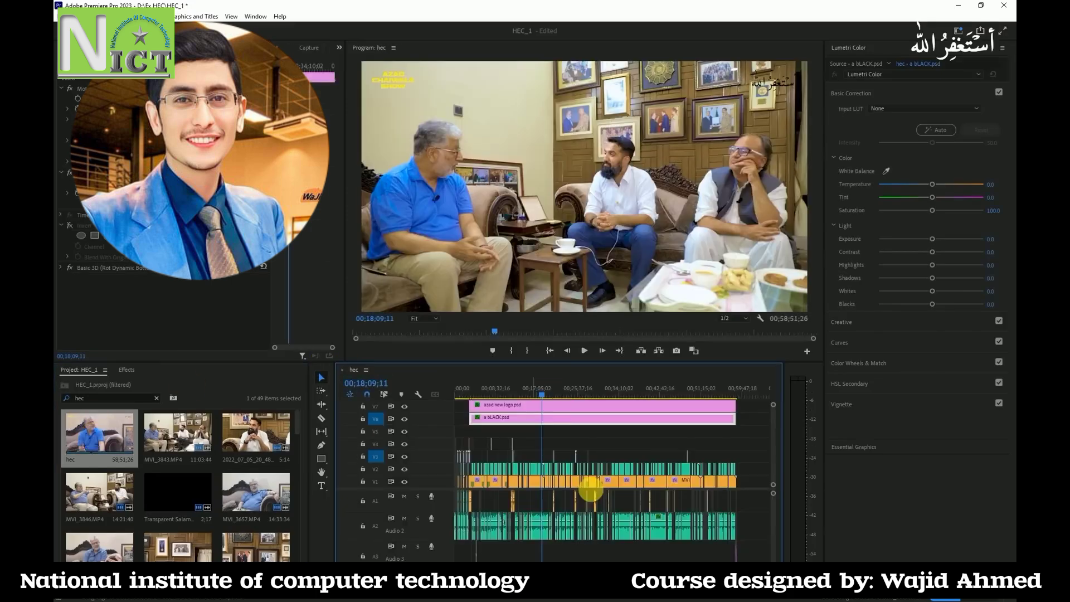
Step: Deselect the timeline clips to save the HEC_1 project, and scrub the hec sequence to 00;44;39;13
{"action": "left_click", "coordinate": [578, 433]}
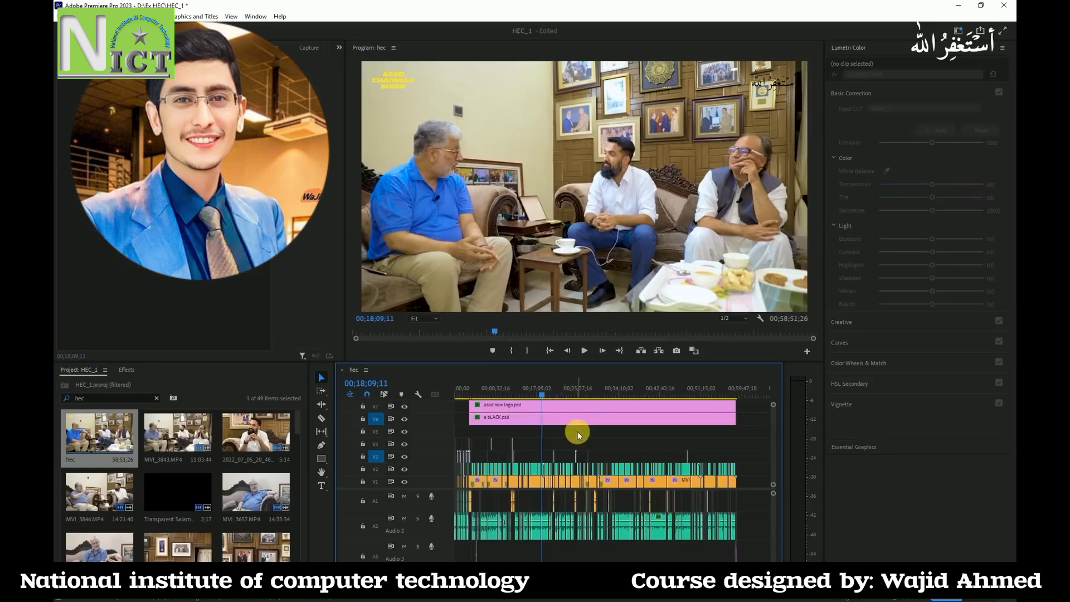
{"action": "key", "text": "ctrl+s"}
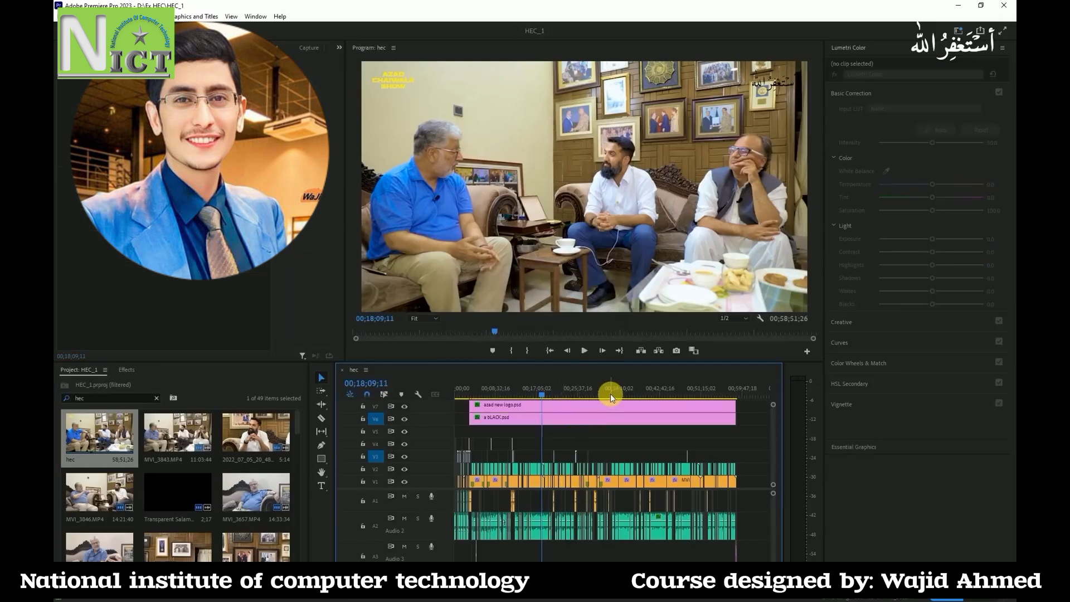
{"action": "left_click_drag", "start_coordinate": [610, 394], "coordinate": [669, 400]}
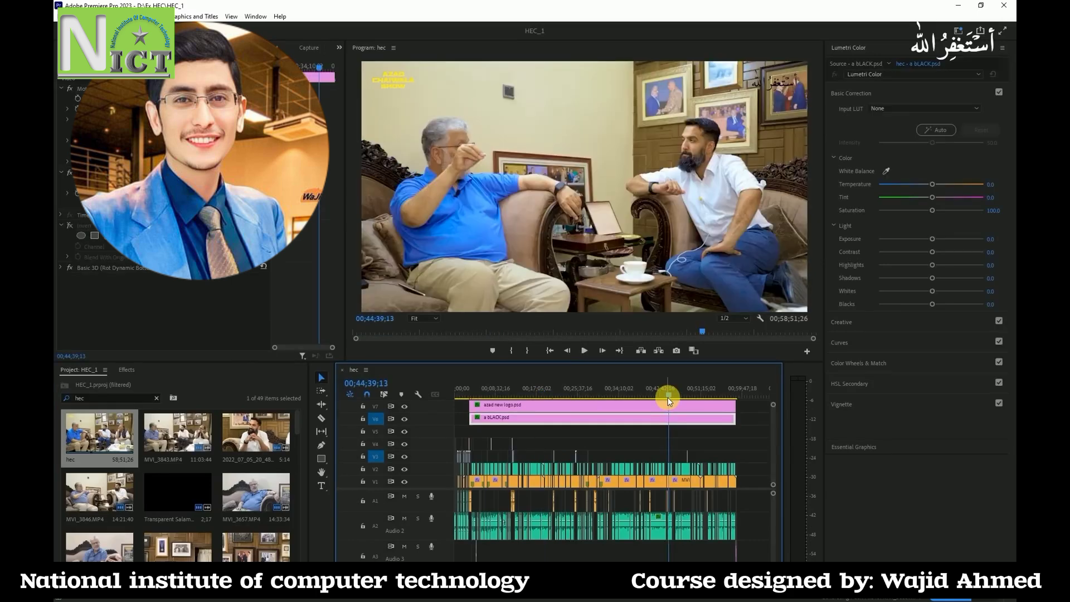